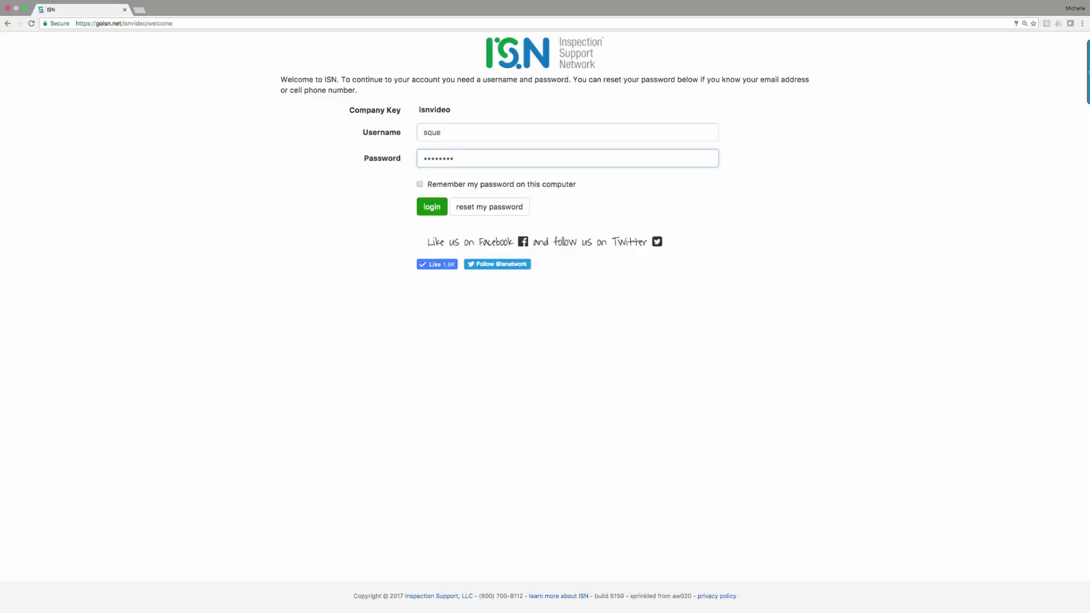
- Submit the entered company key, username and password to sign in to ISN
key("Return")
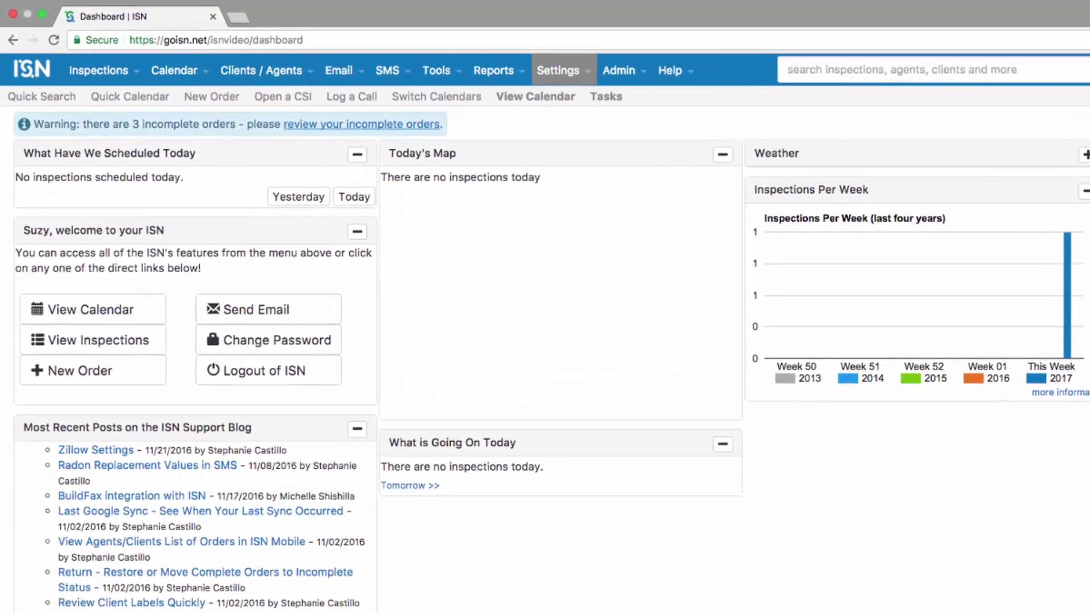
- Go to Settings > Office Settings to reach the Inspection Type Upgrades page
left_click(558, 70)
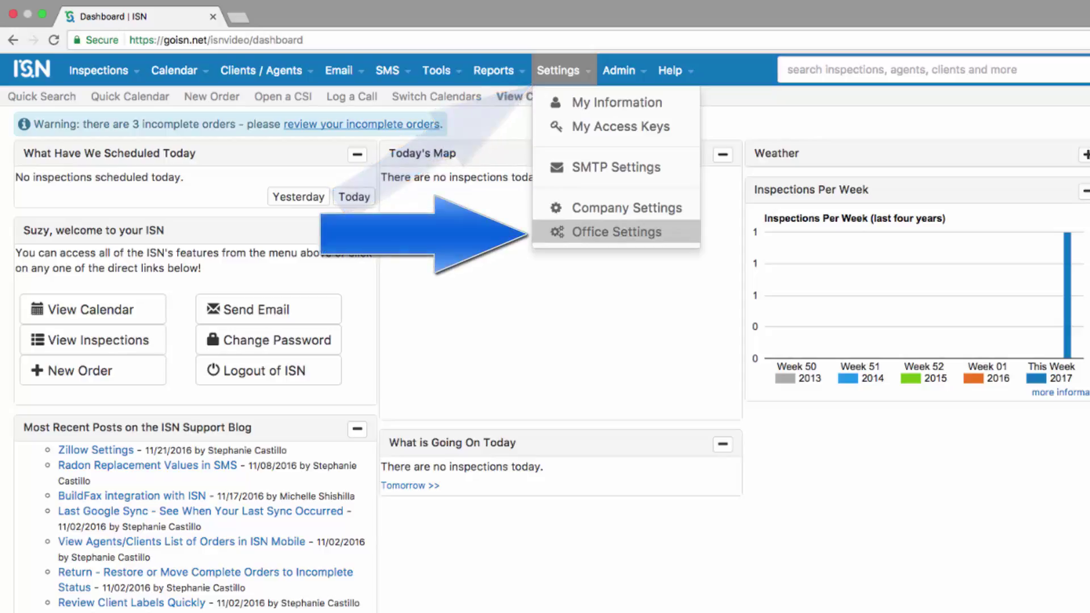
left_click(616, 232)
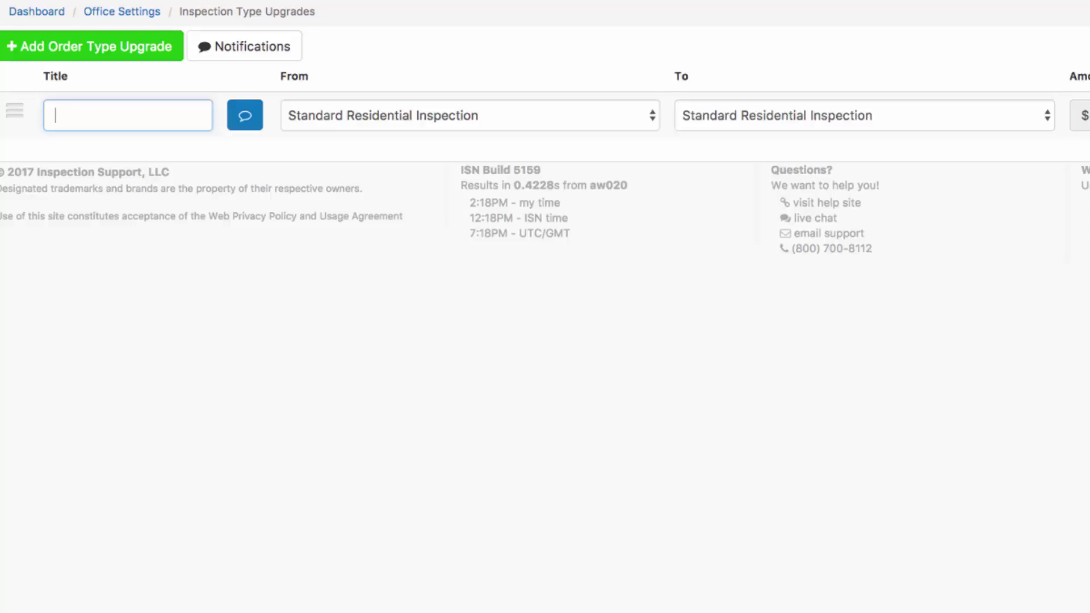
- Title the upgrade 'Would you like a termite inspection?', targeting with-Termite at $85.00, Termite Inspection fee
type("Would you like a termi")
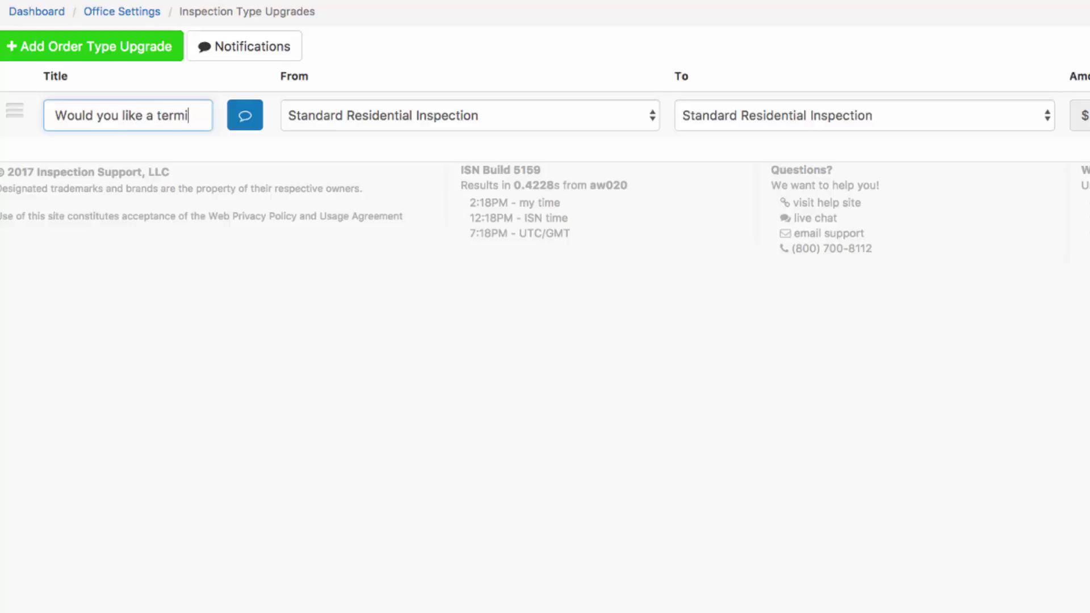
type("te inspection?")
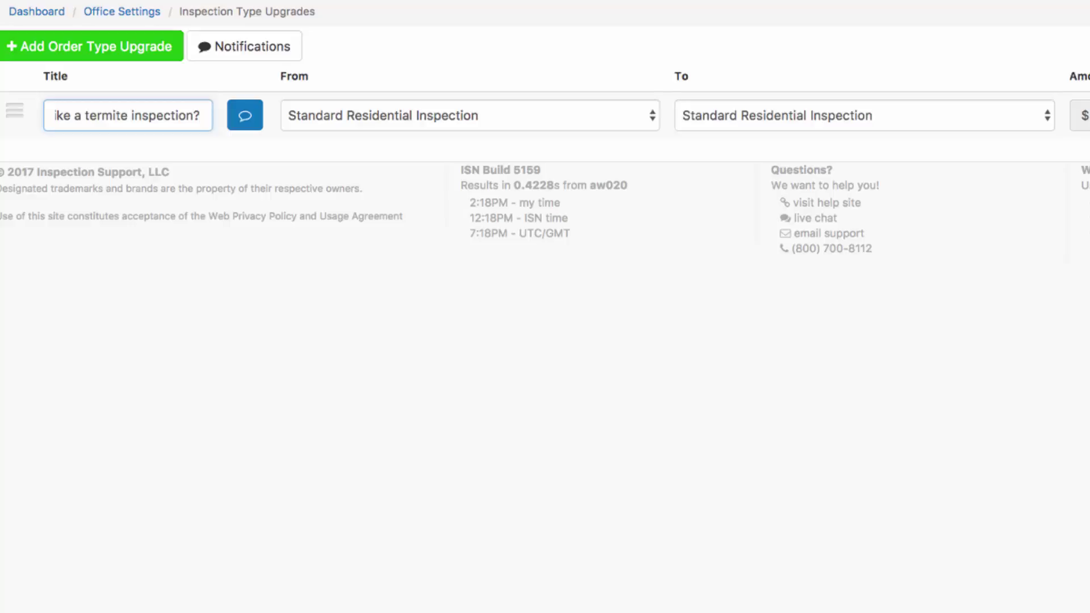
left_click(795, 115)
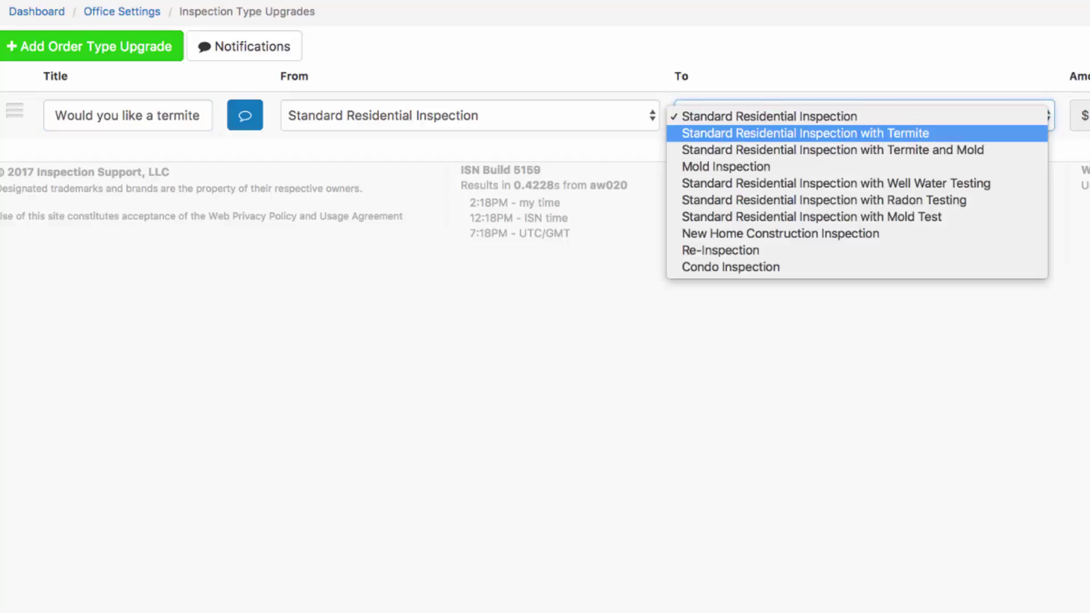
key("Return")
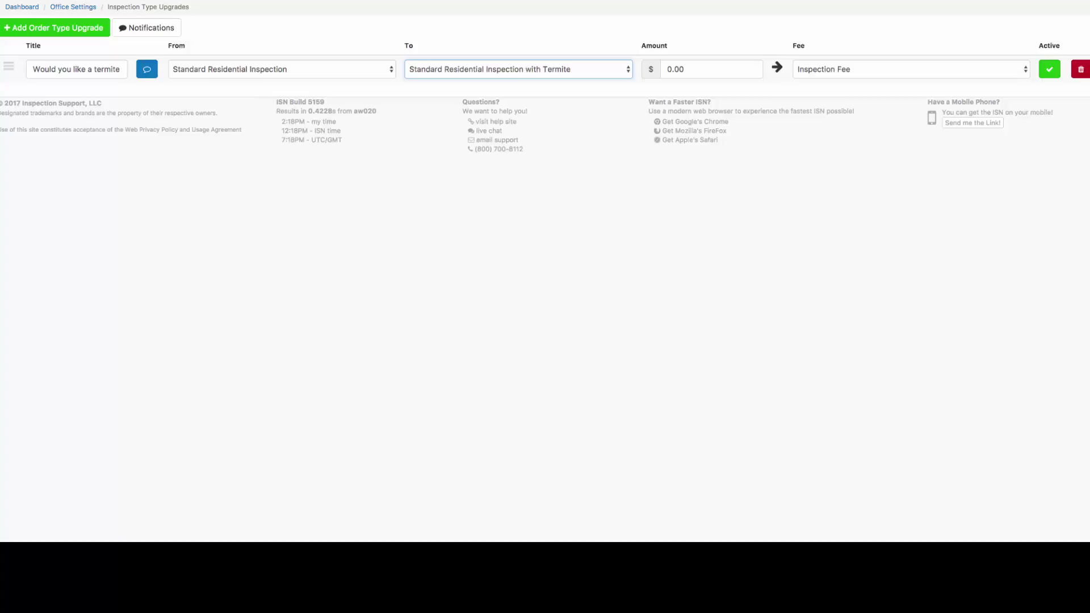
left_click(685, 70)
key("BackSpace")
key("BackSpace")
key("BackSpace")
key("BackSpace")
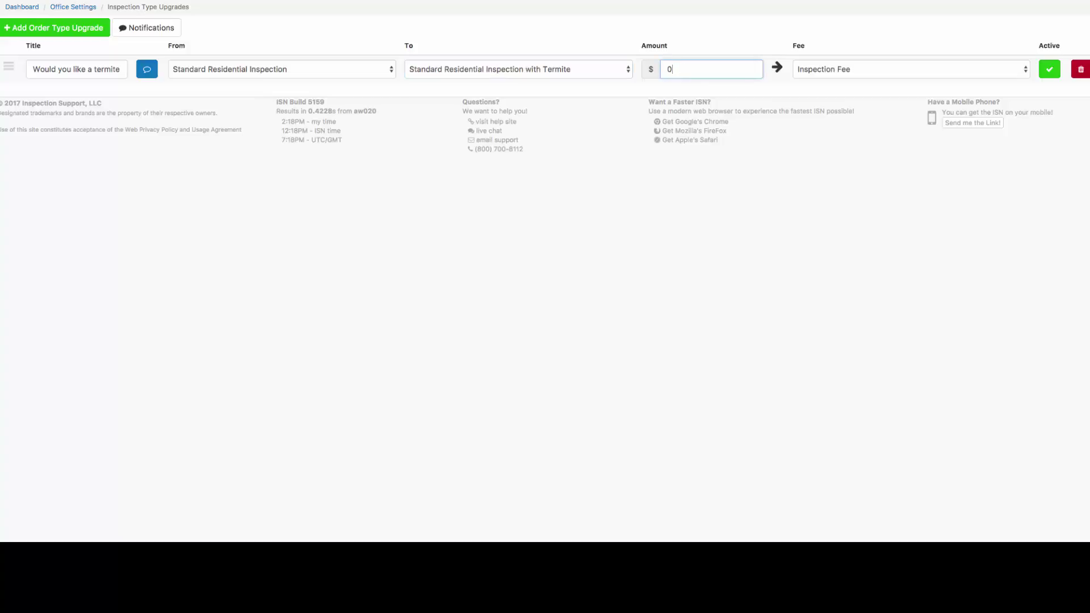
type("85.00")
key("Tab")
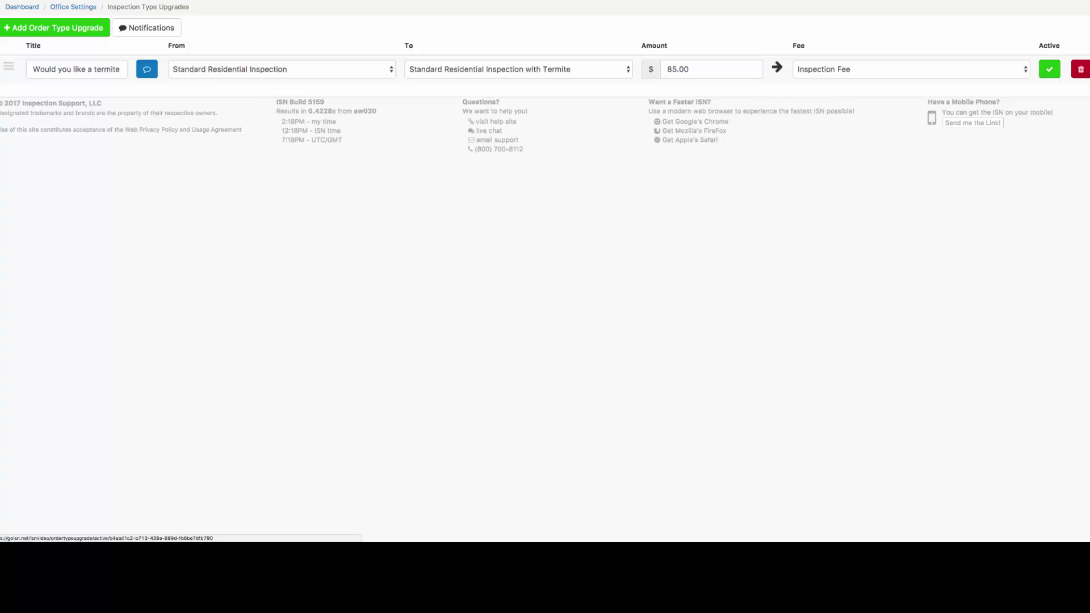
key("space")
key("Down")
key("Down")
key("Down")
key("Down")
key("Down")
key("Down")
key("Return")
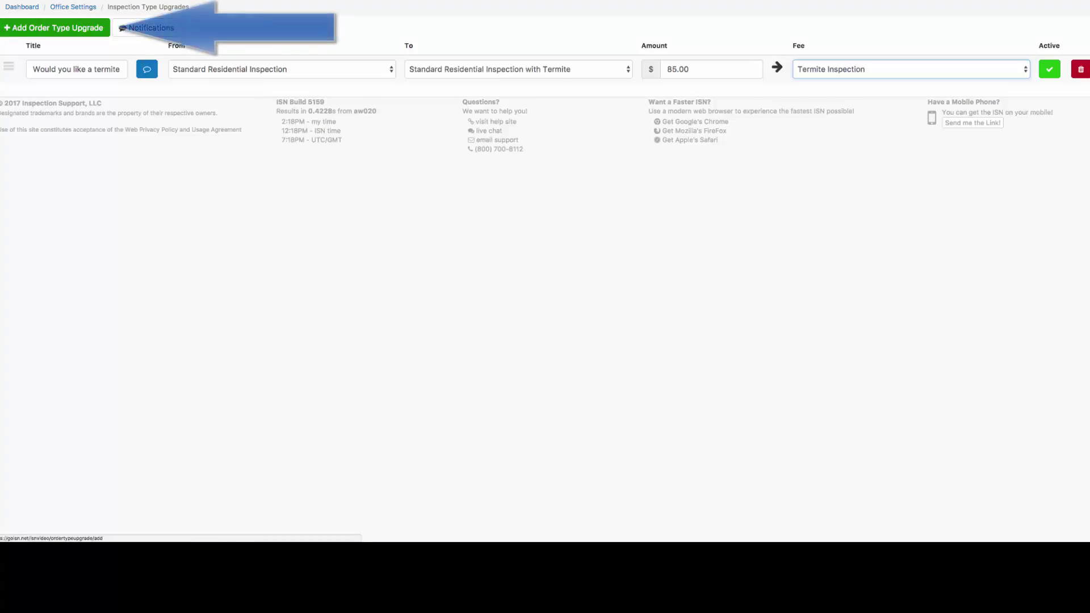
- Add a second upgrade 'Would you like a mold inspection?' from with-Termite to Termite and Mold
left_click(54, 27)
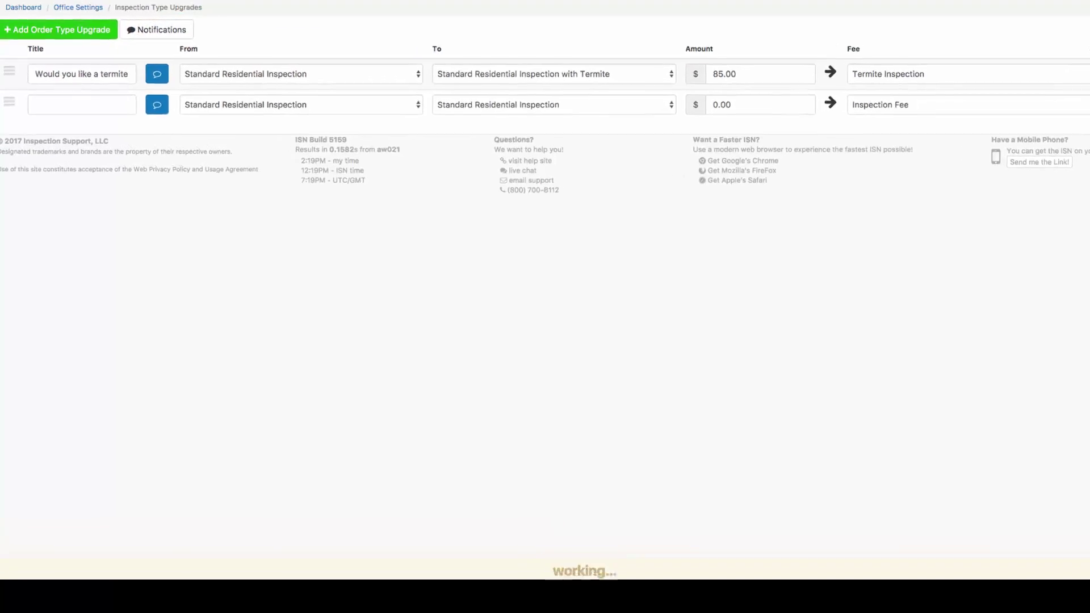
left_click(282, 97)
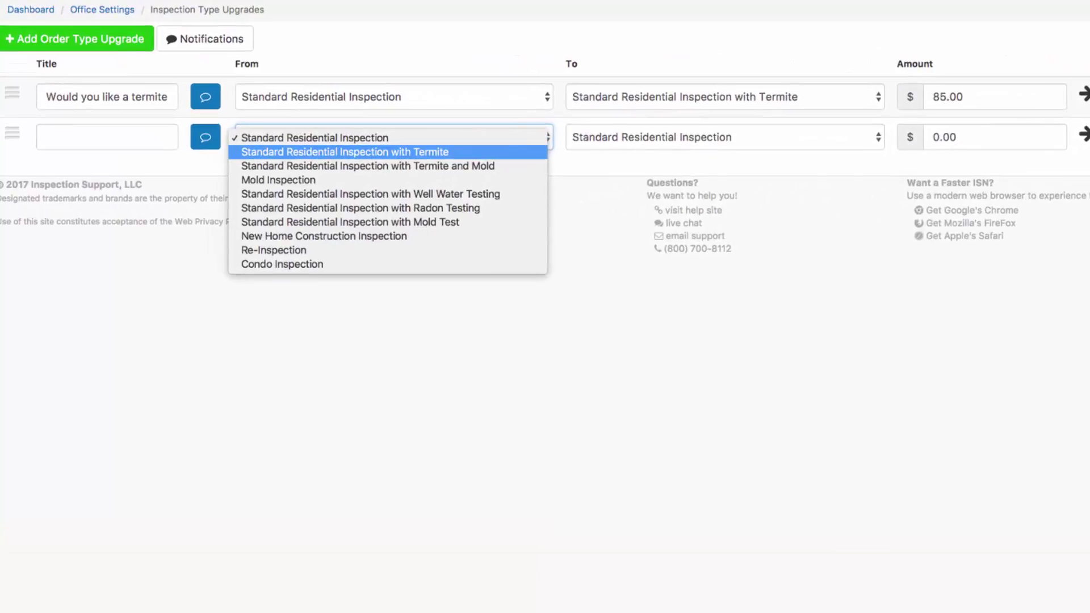
left_click(340, 150)
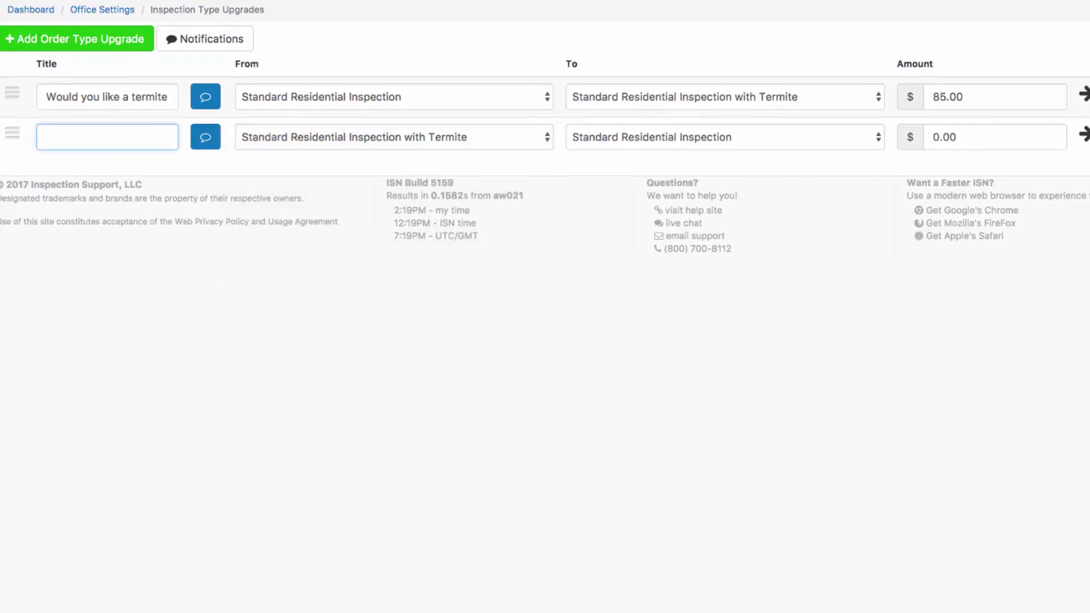
type("Would you like a mol")
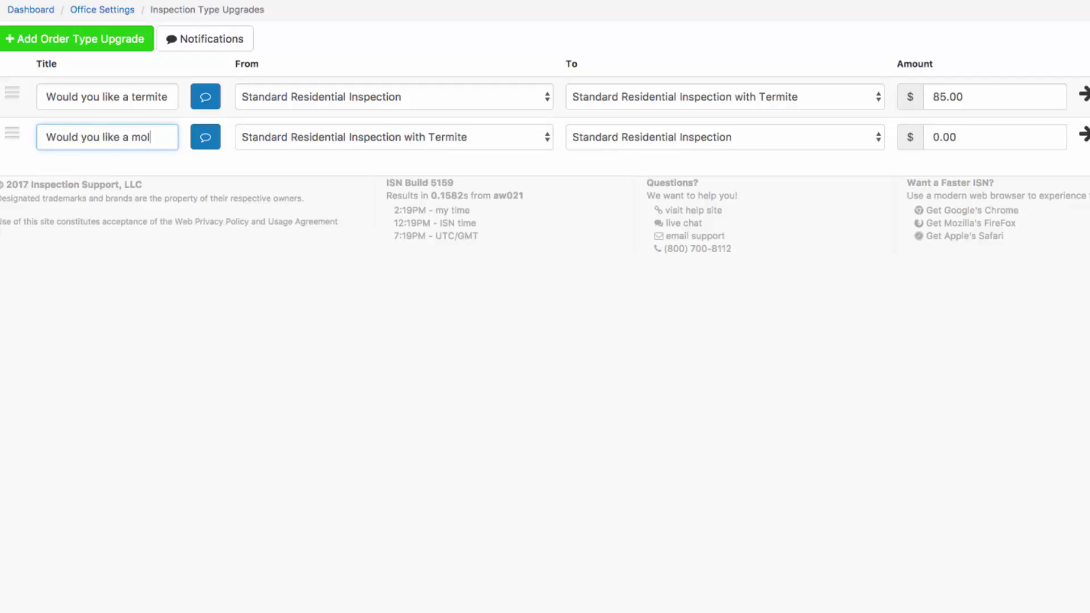
type("d inspection?")
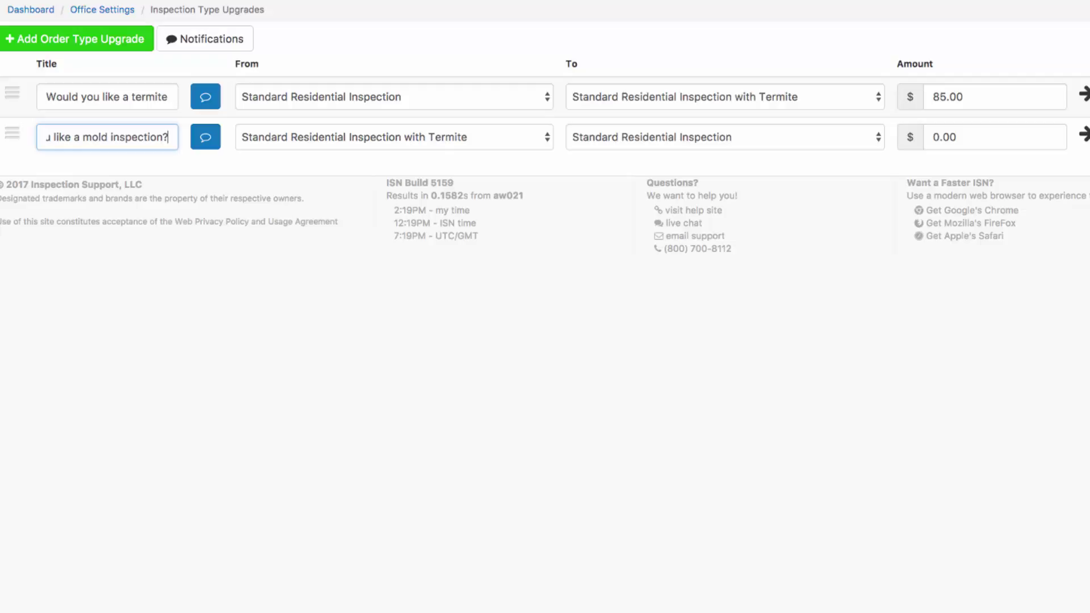
left_click(725, 137)
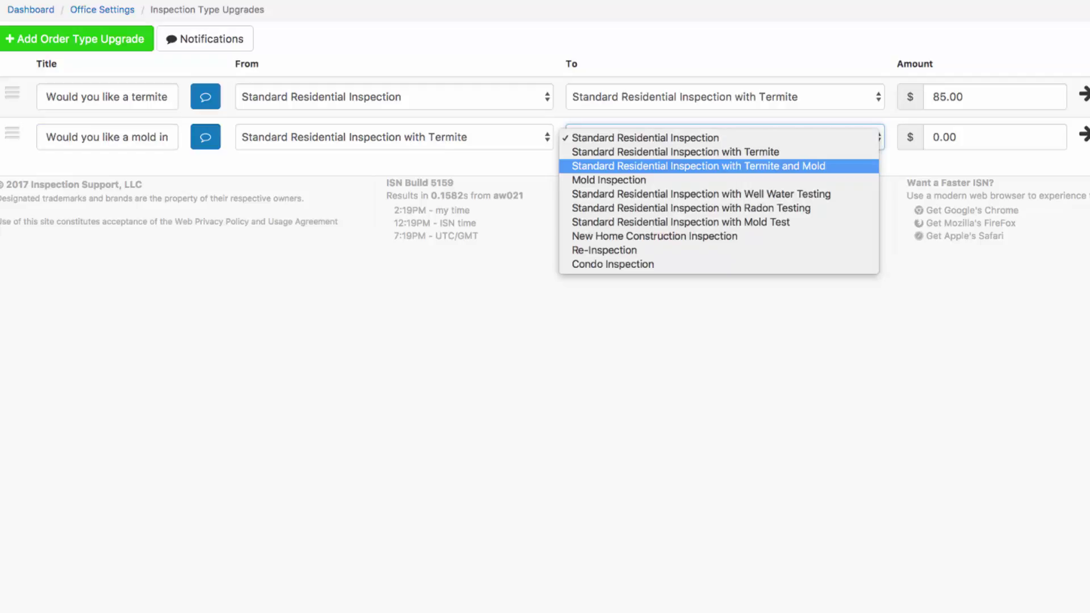
key("Return")
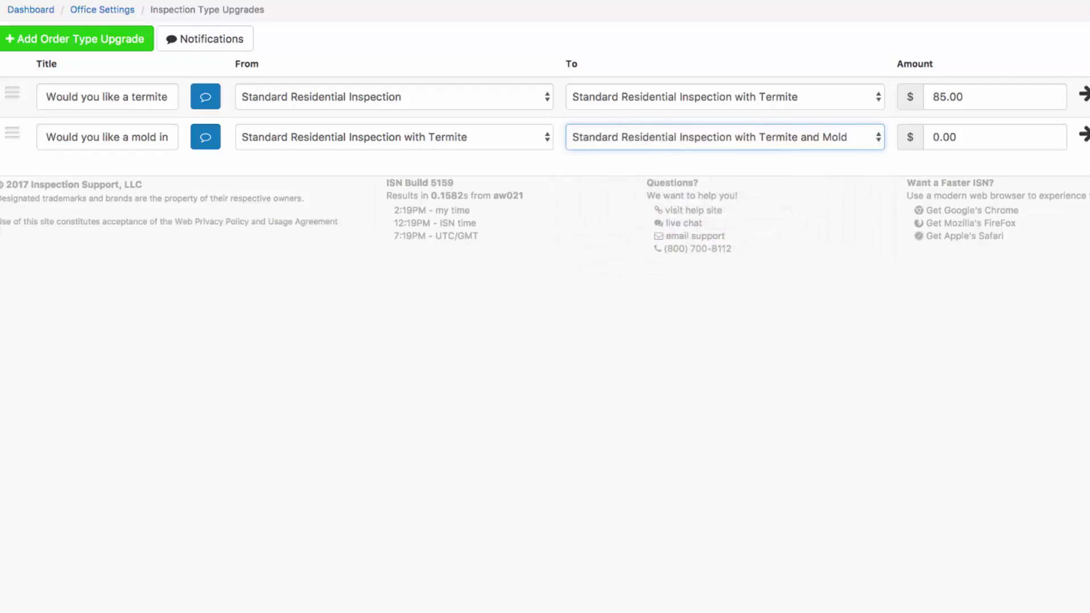
- Set the mold upgrade amount to 175.00 with the Mold Inspection Fee (2 Samples) fee
left_click(956, 137)
key("BackSpace")
key("BackSpace")
key("BackSpace")
key("BackSpace")
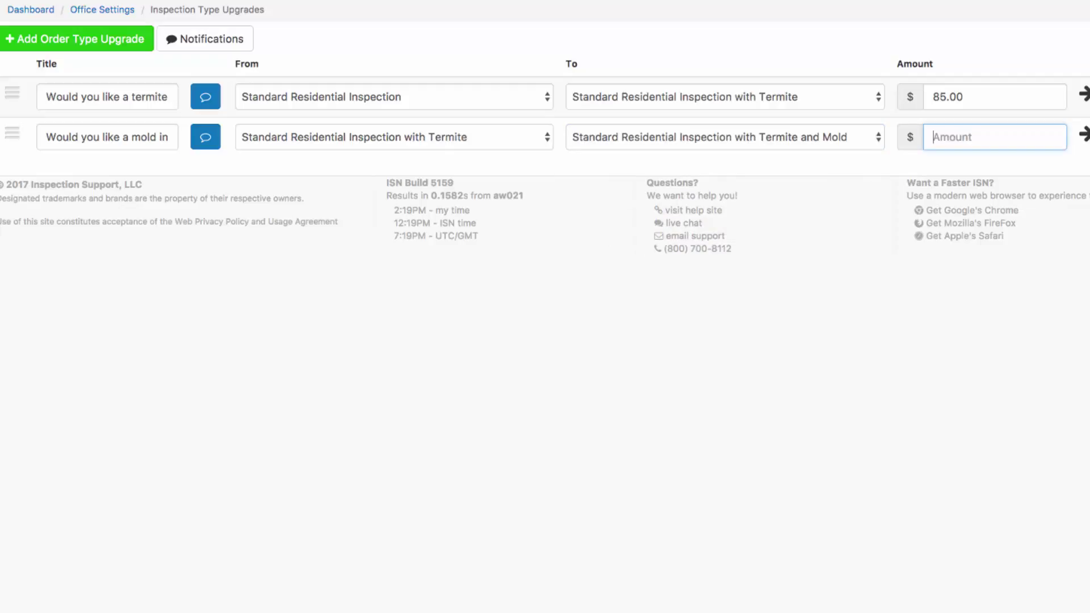
type("175.00")
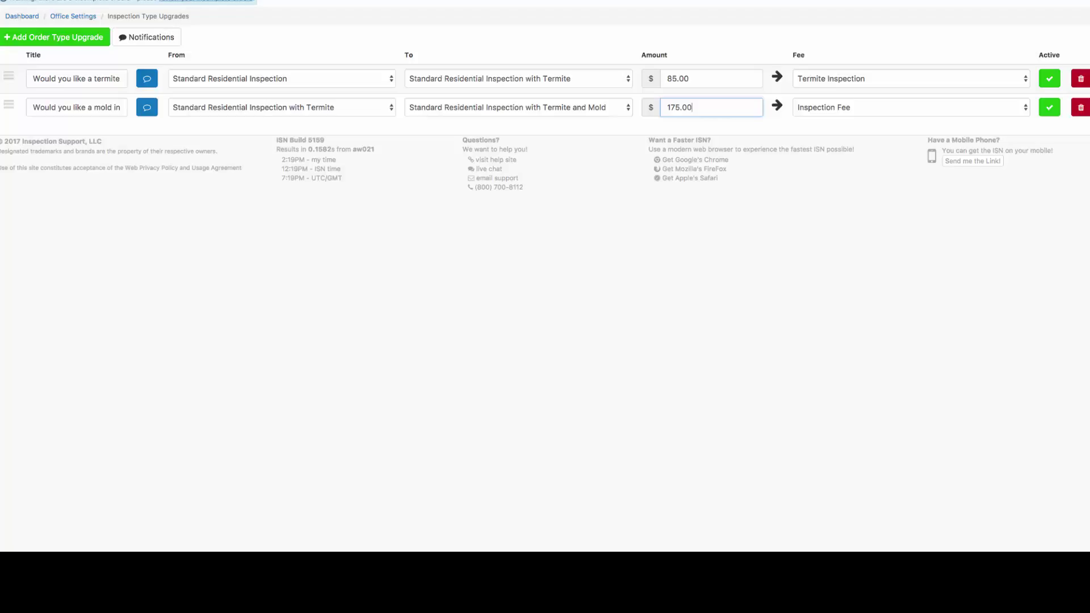
key("Tab")
key("space")
key("Down")
key("Down")
key("Down")
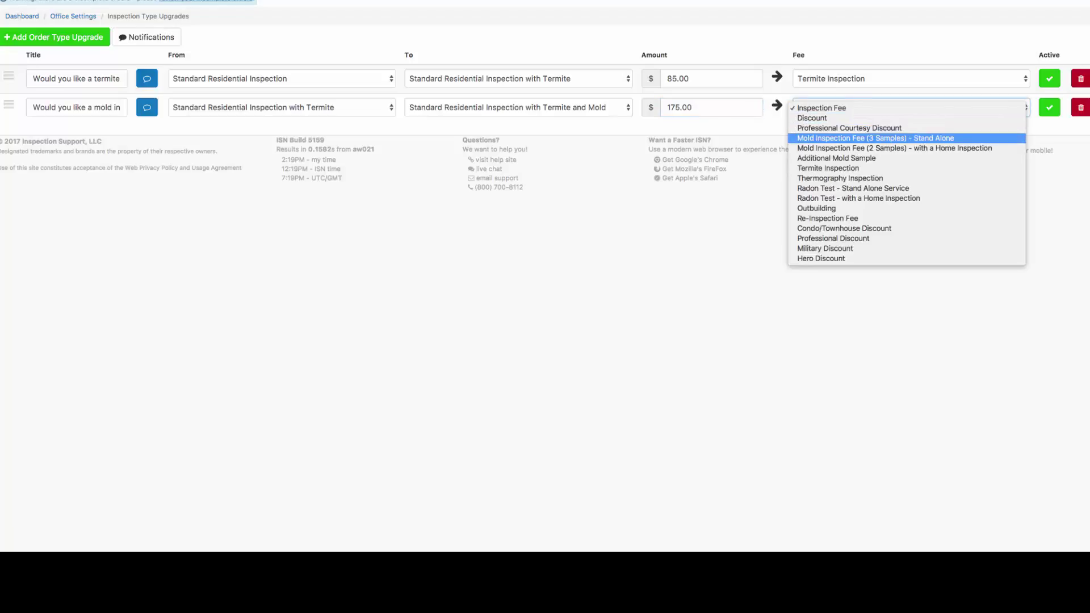
key("Down")
key("Return")
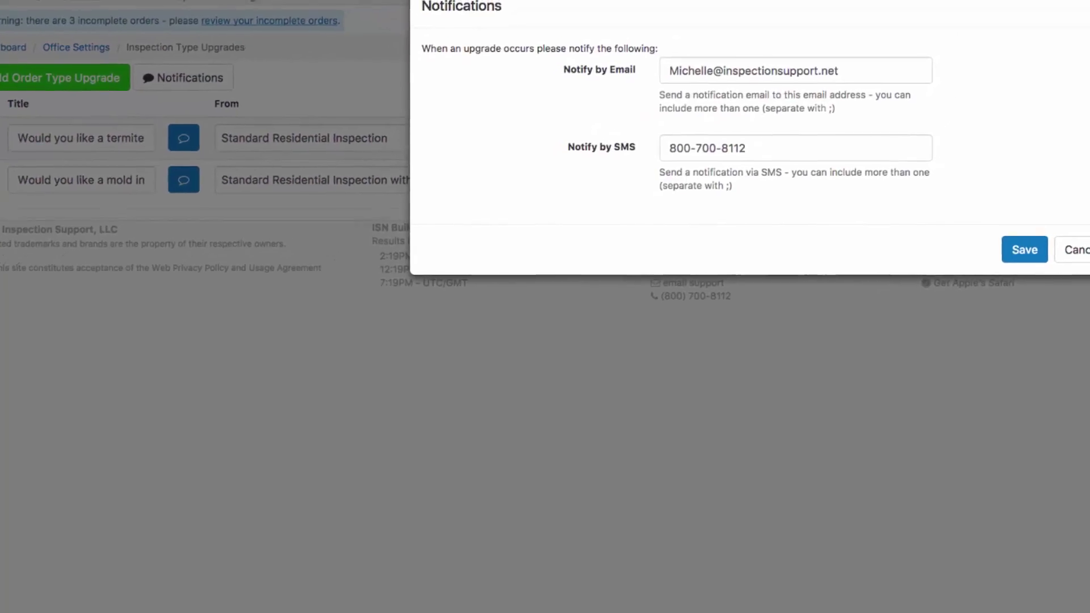
- Append a comma to the Notify by Email addresses and save the notification recipients
left_click(813, 91)
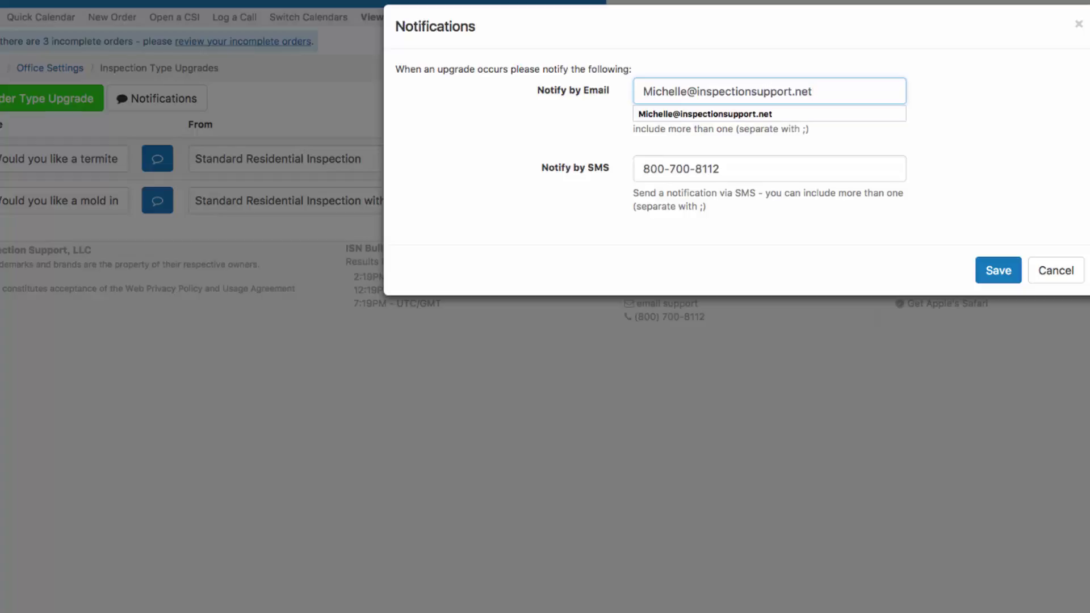
type(",")
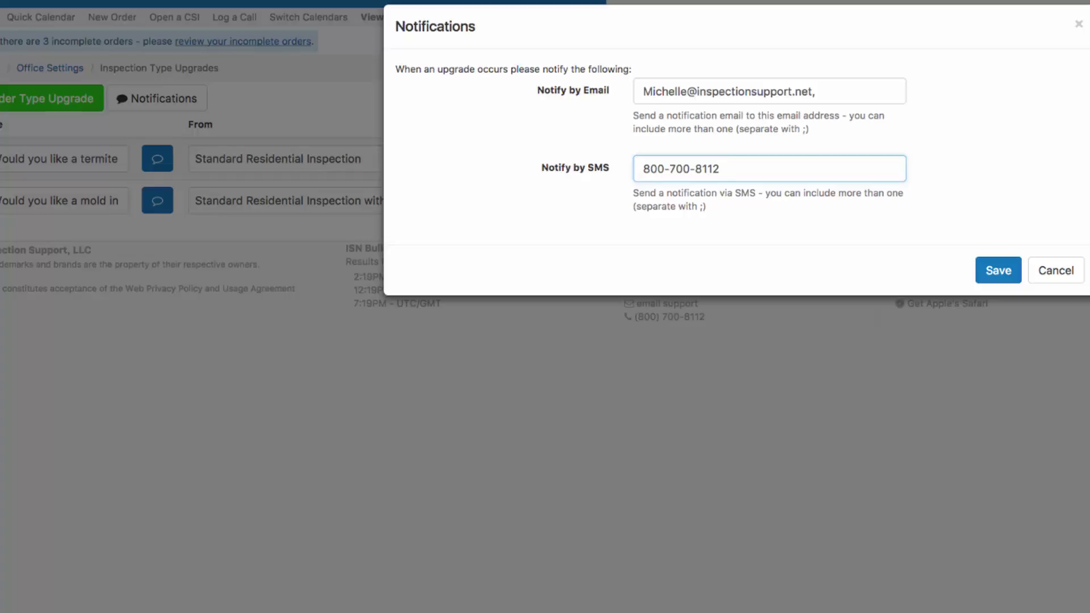
left_click(998, 270)
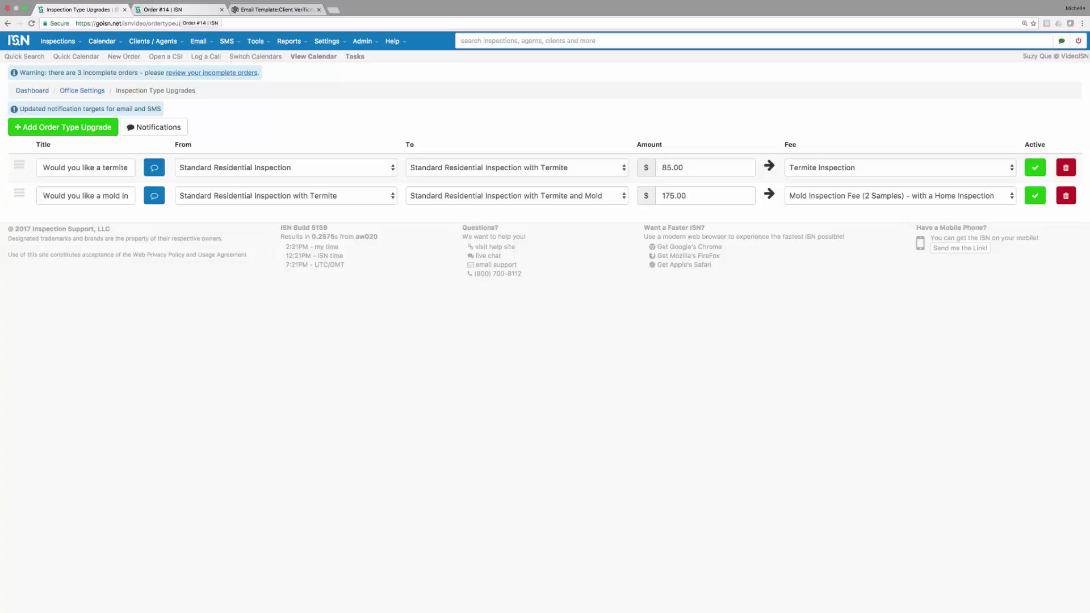
- Switch to Order #14 and select its inspection type, Standard Residential Inspection with Termite
left_click(171, 10)
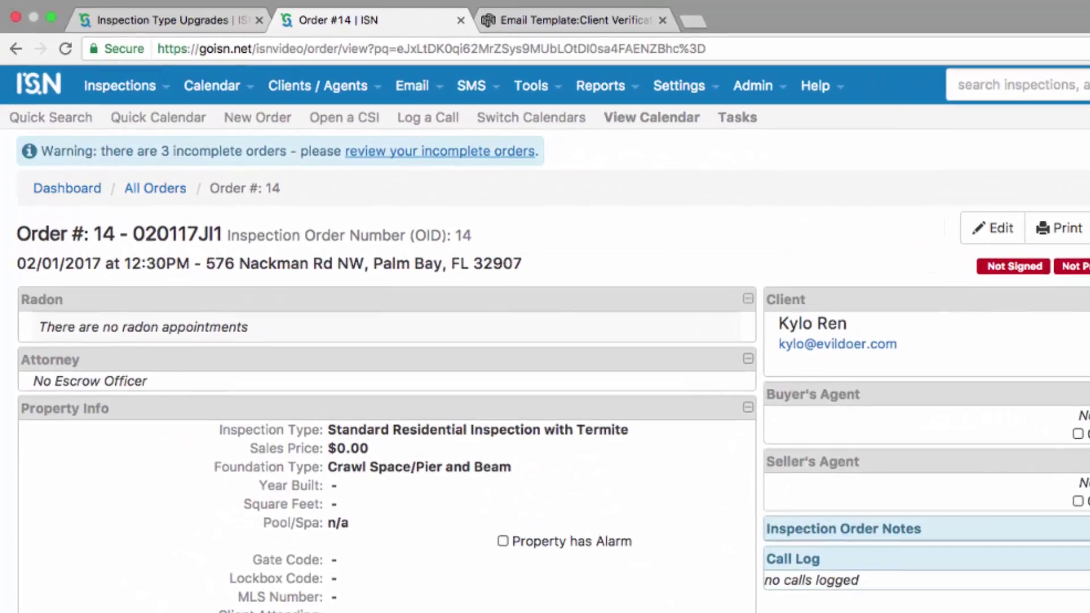
left_click_drag(328, 430, 628, 429)
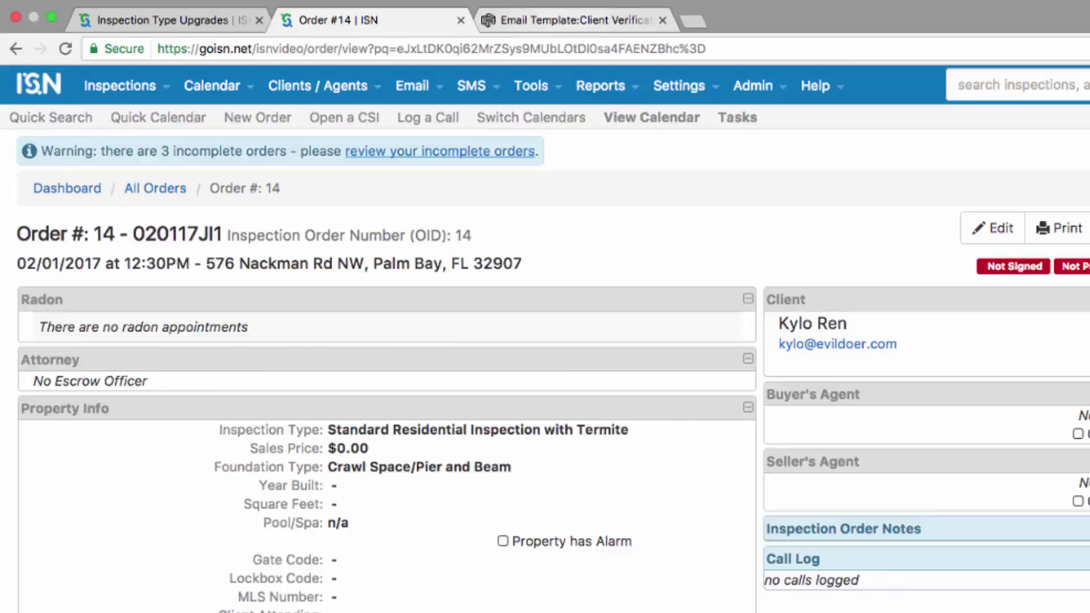
- From the client verification email, certify authorization, continue to agreements, and reveal the $175.00 mold upgrade offer
key("ctrl+Tab")
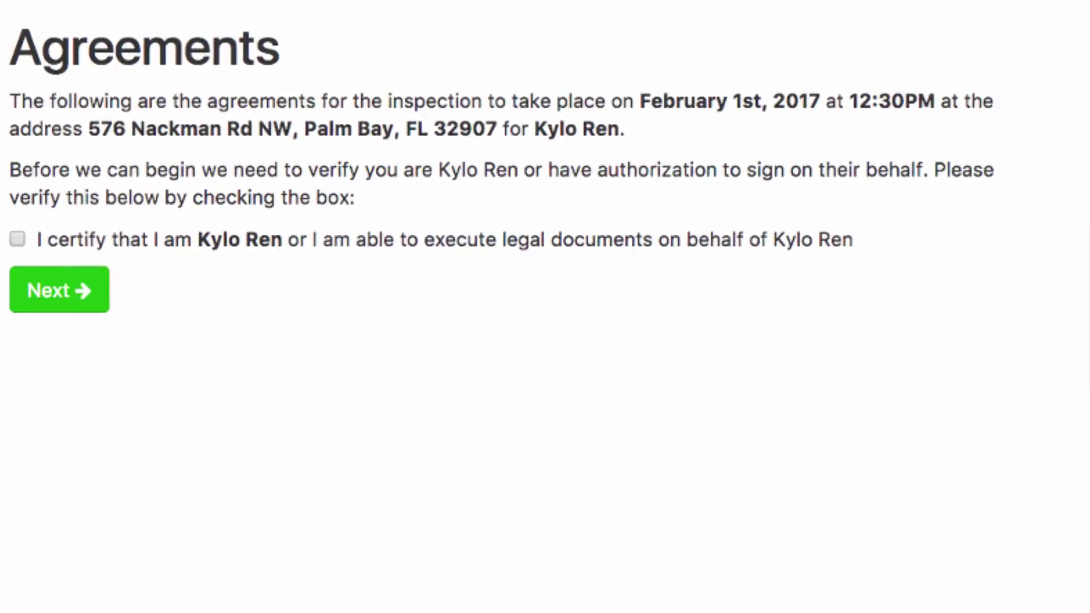
left_click(17, 239)
left_click(79, 276)
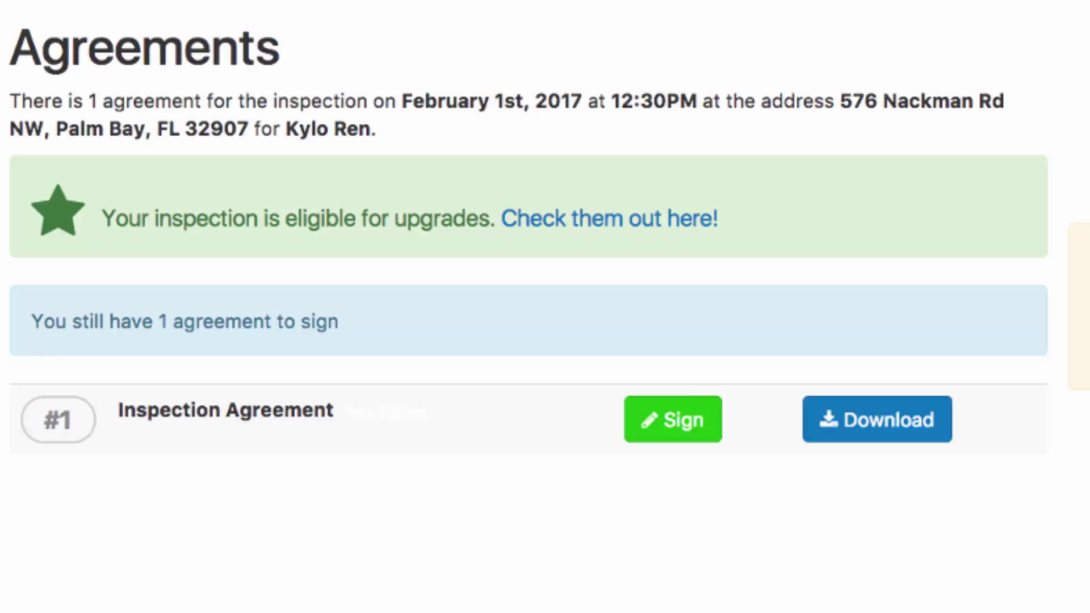
left_click_drag(102, 219, 497, 218)
left_click(609, 219)
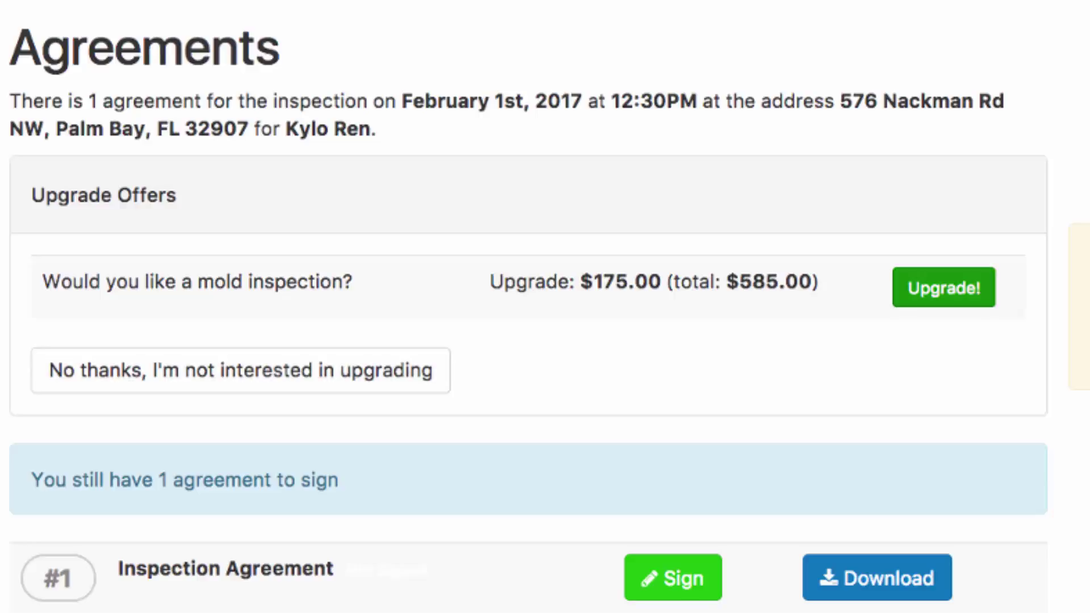
- Accept the mold inspection upgrade offer and confirm the $175.00 charge
left_click(944, 287)
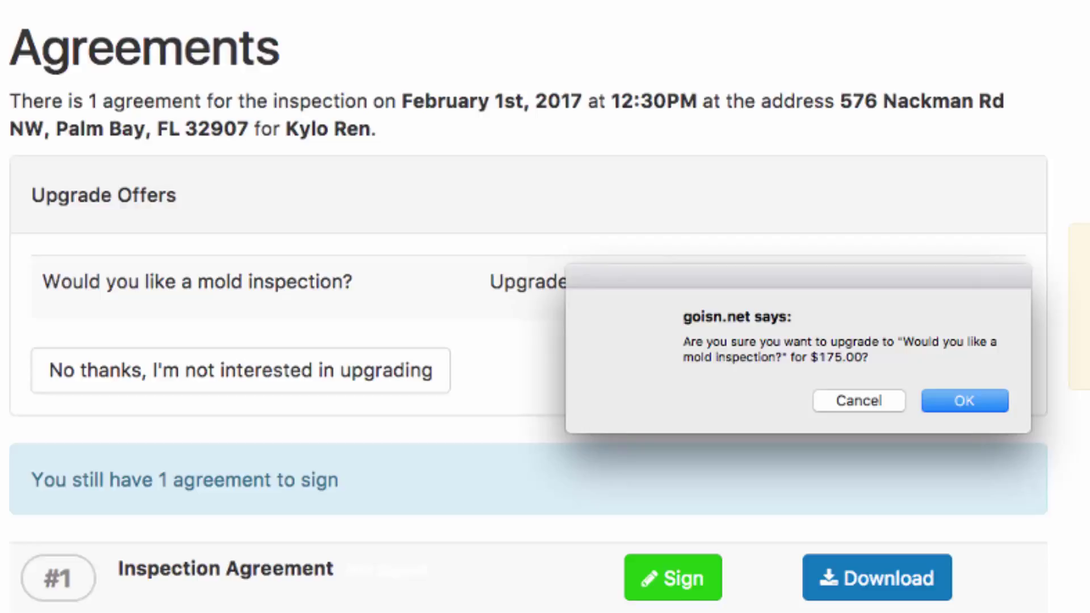
key("Return")
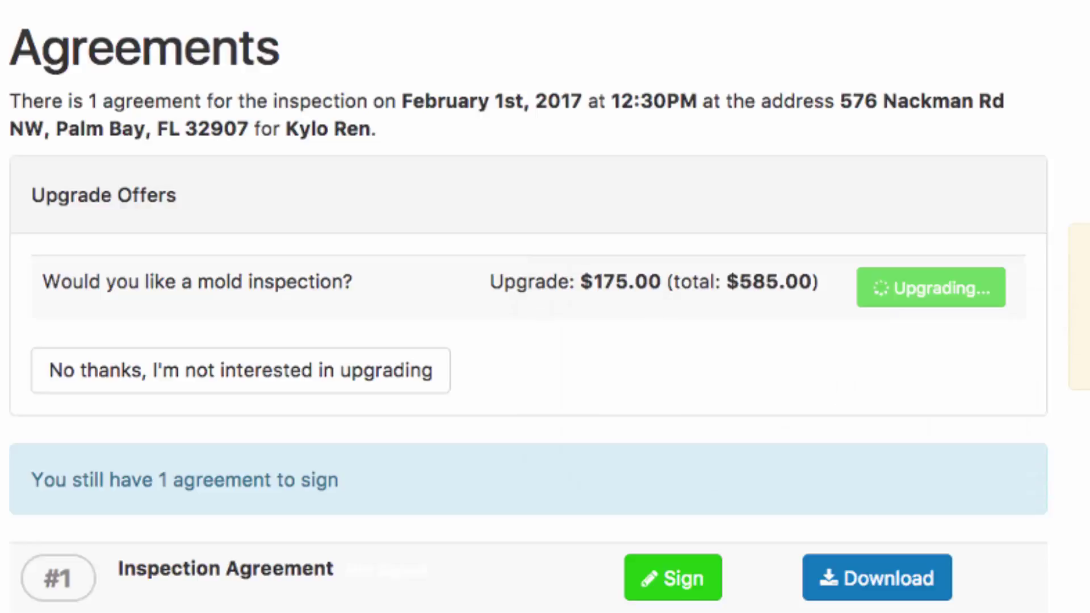